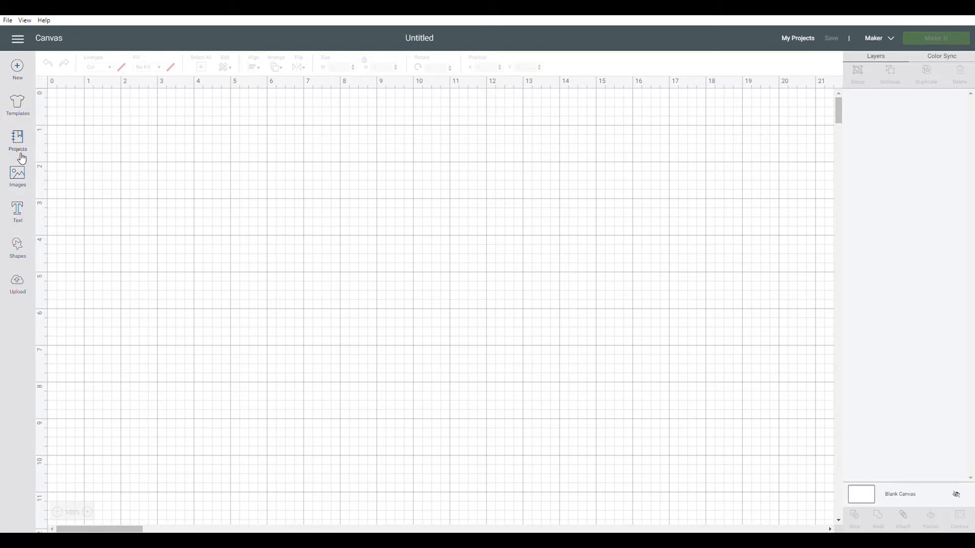
# Add a text object reading HELLO WORLD to the blank canvas.
pyautogui.click(19, 210)
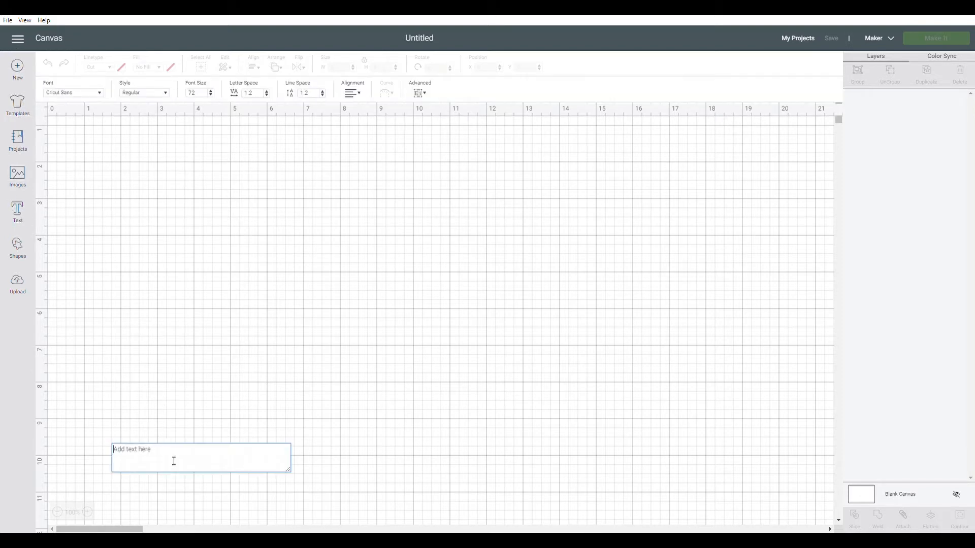
pyautogui.write('HELLO WORLD')
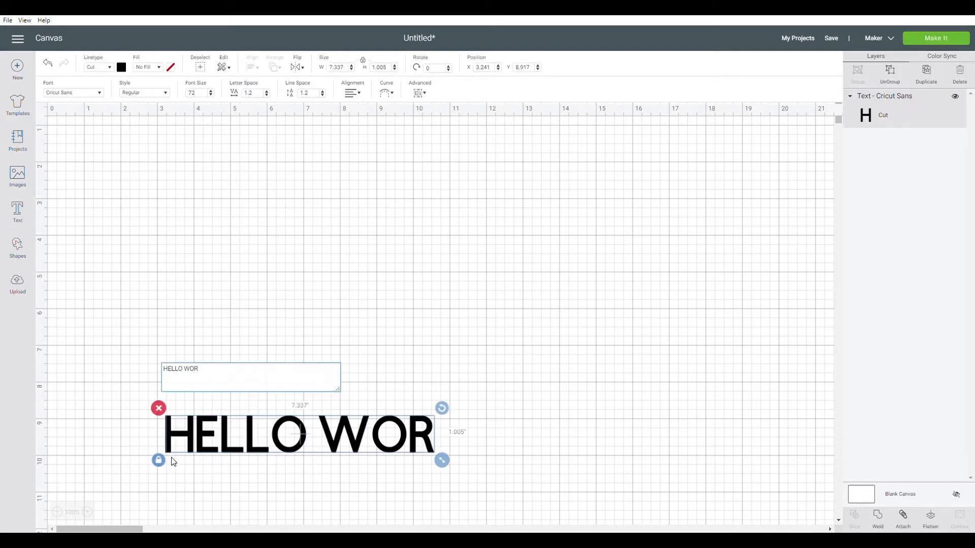
pyautogui.click(341, 213)
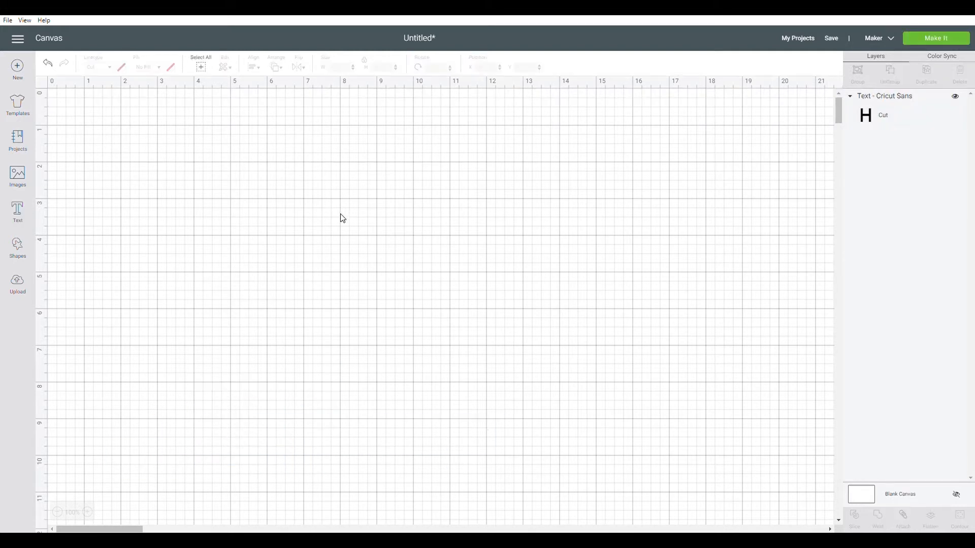
# Examine the fonts available for the HELLO WORLD text, comparing the System fonts with the Cricut fonts.
pyautogui.doubleClick(266, 436)
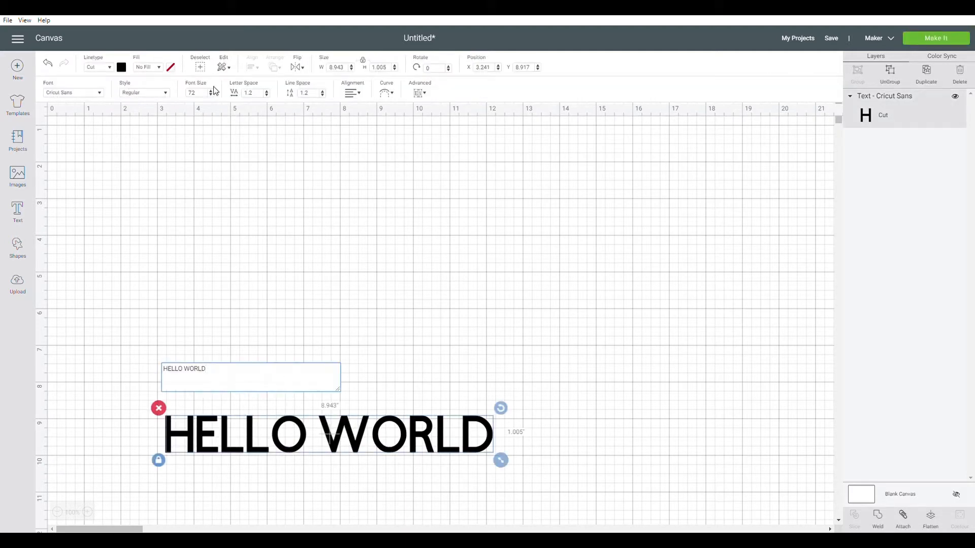
pyautogui.click(84, 99)
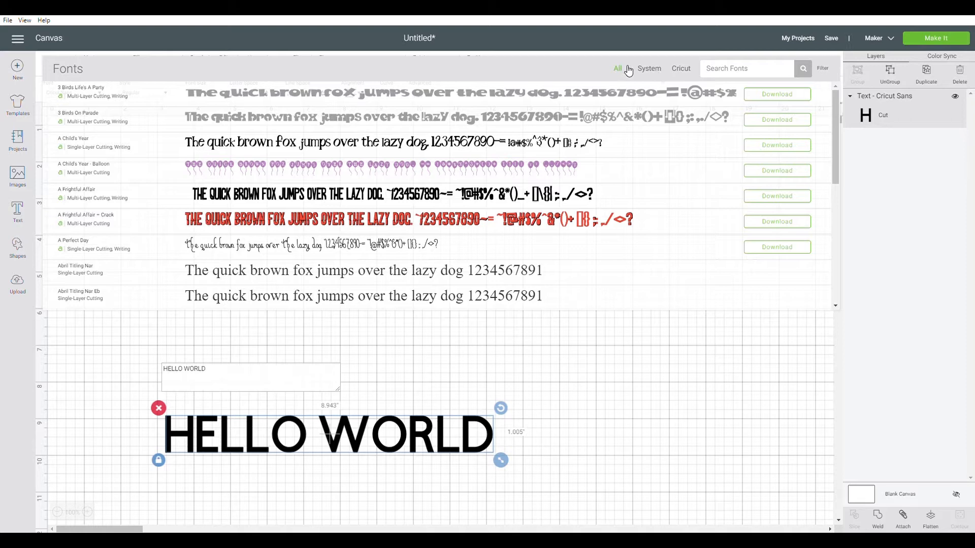
pyautogui.click(656, 69)
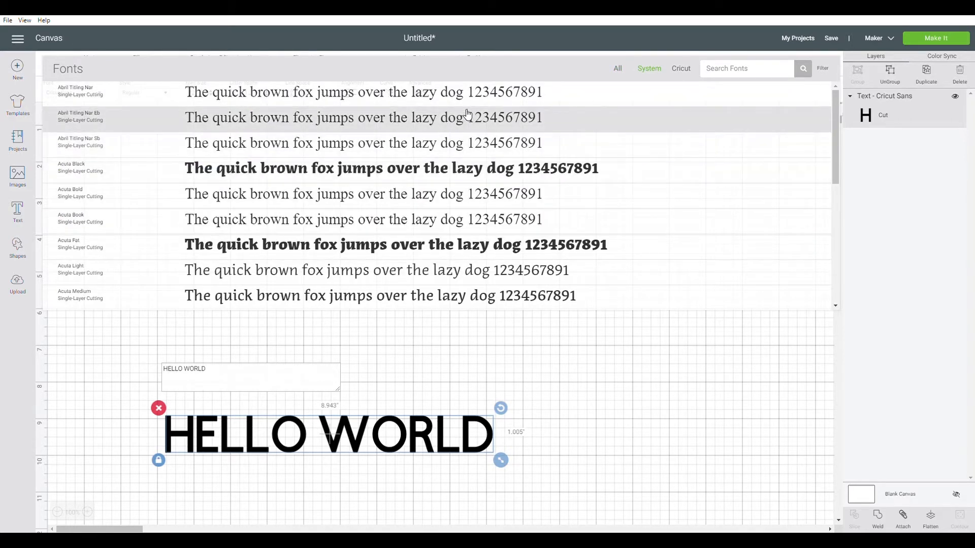
pyautogui.scroll(-10, 467, 116)
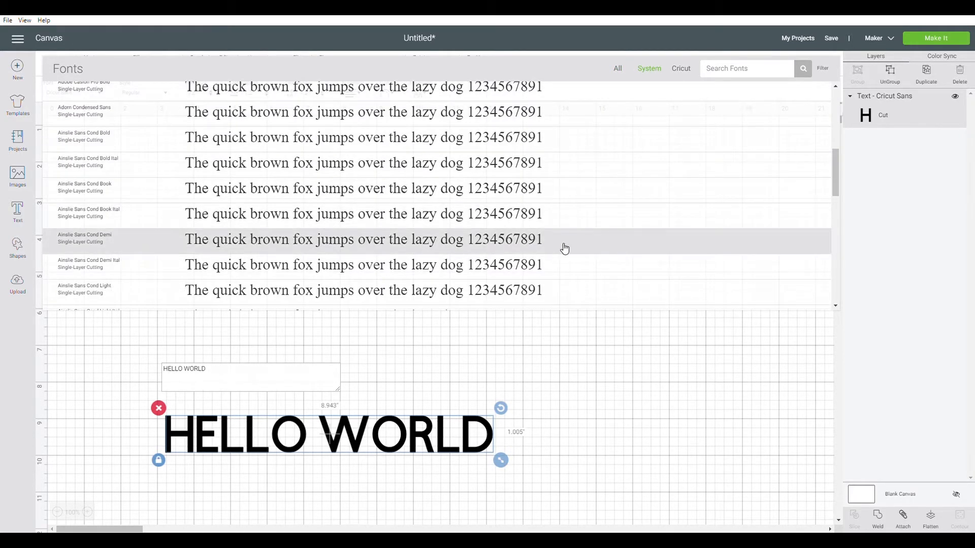
pyautogui.scroll(10, 561, 246)
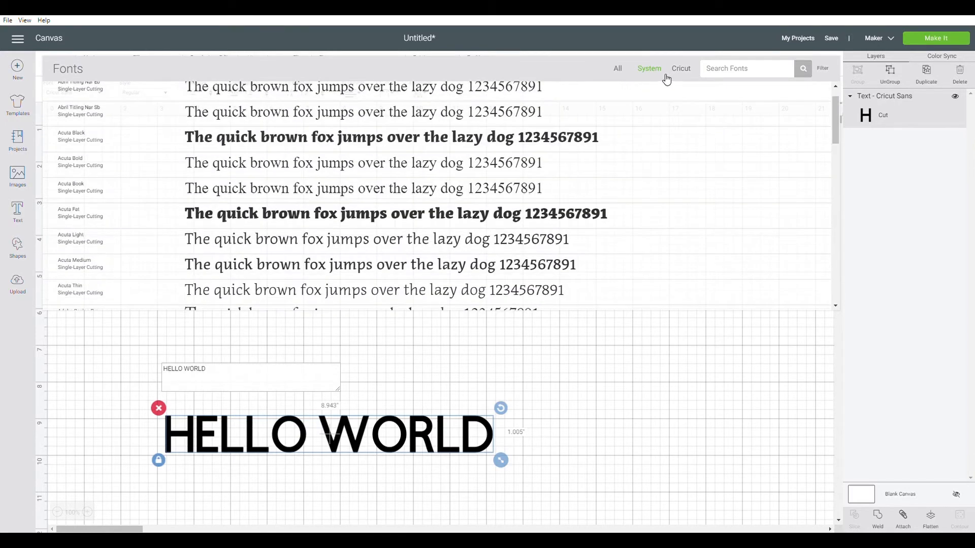
pyautogui.click(678, 69)
pyautogui.scroll(-5, 459, 164)
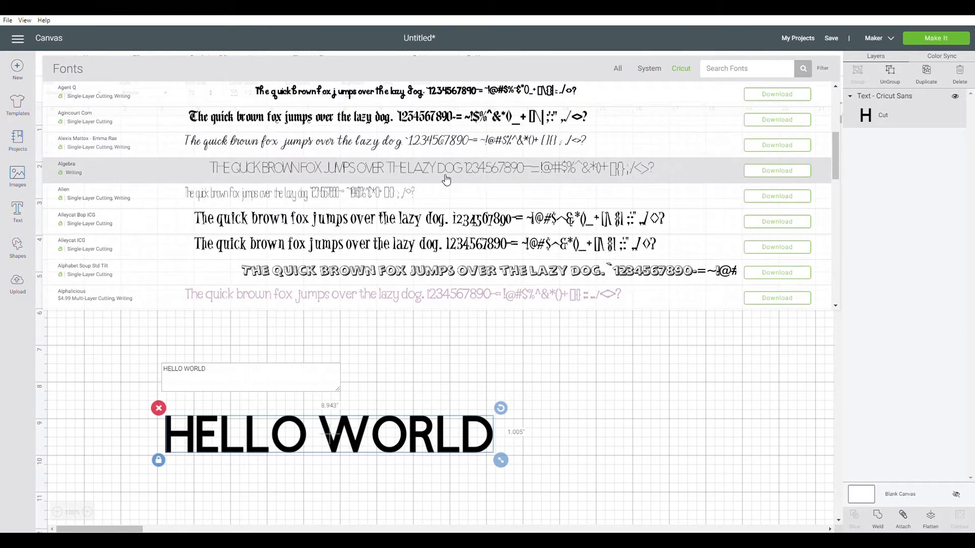
pyautogui.scroll(-5, 587, 219)
pyautogui.scroll(12, 588, 219)
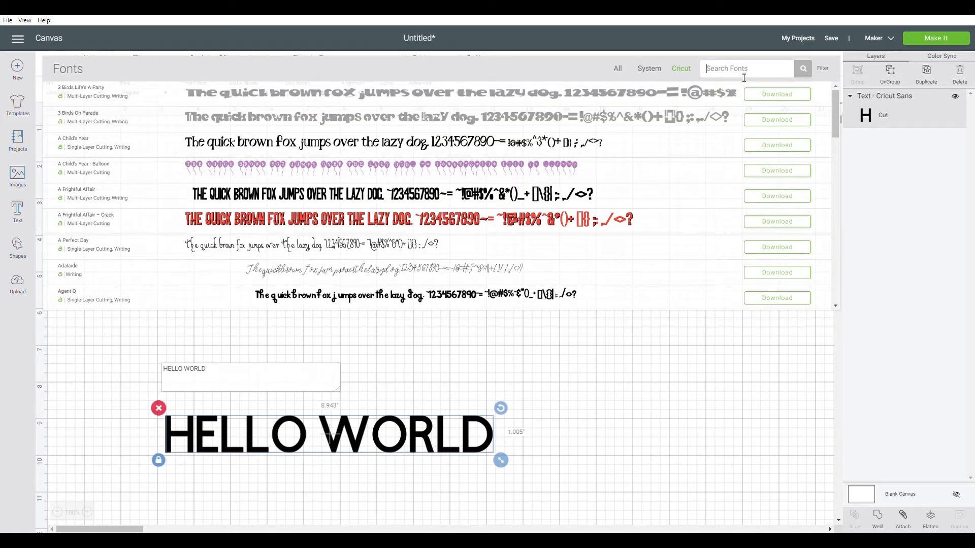
# Search the Cricut fonts for "arial", clear the search and close the font list without changing the font.
pyautogui.write('arial')
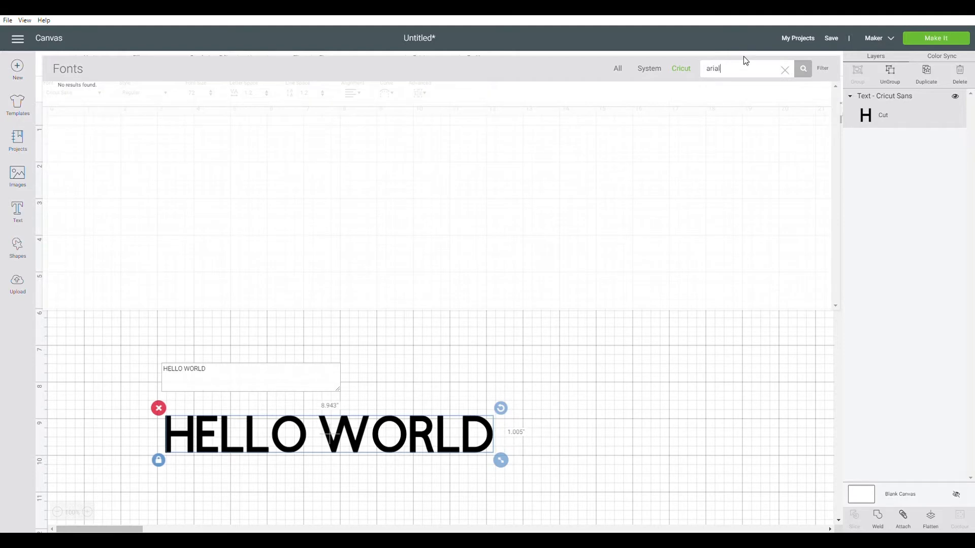
pyautogui.press('BackSpace')
pyautogui.press('BackSpace')
pyautogui.press('BackSpace')
pyautogui.press('BackSpace')
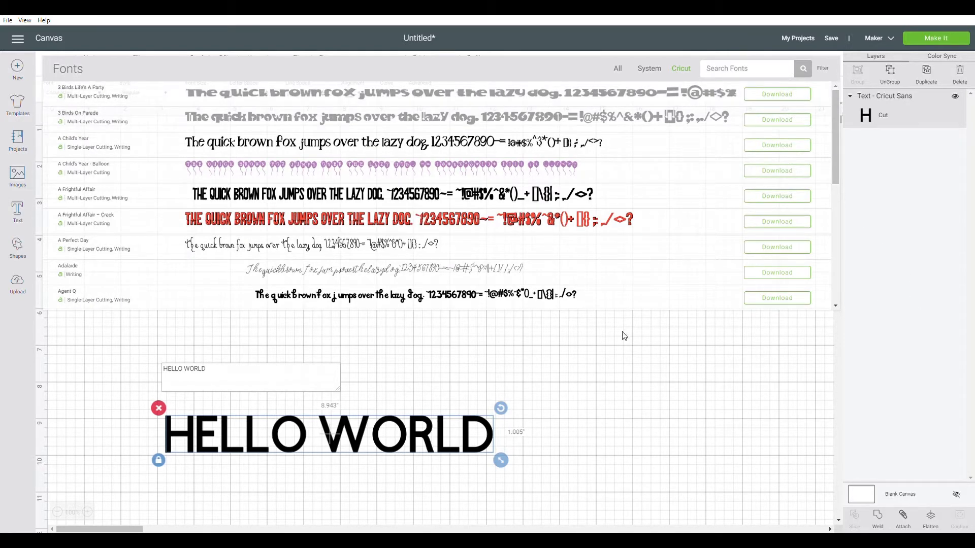
pyautogui.click(579, 372)
pyautogui.click(237, 428)
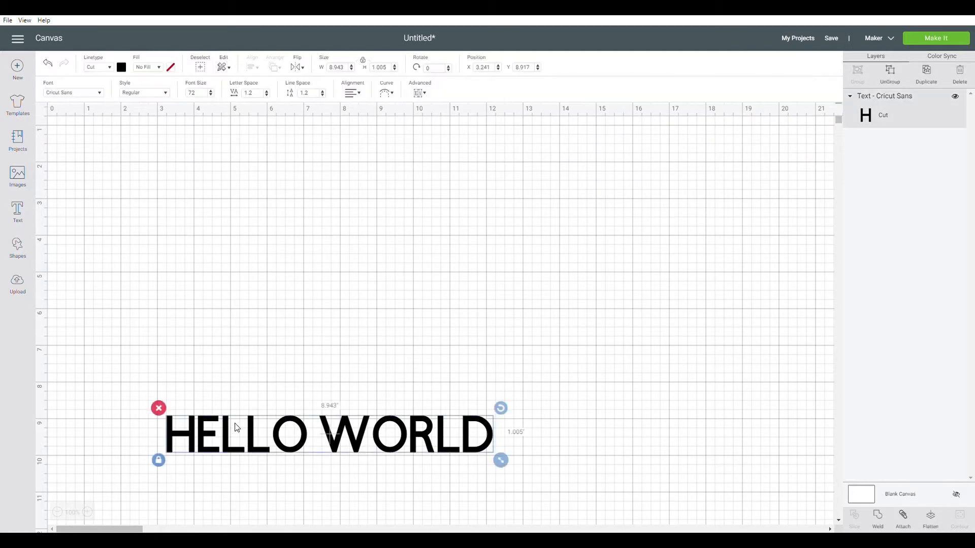
# Try the Bold style on the HELLO WORLD text and set its style to Italic.
pyautogui.doubleClick(237, 428)
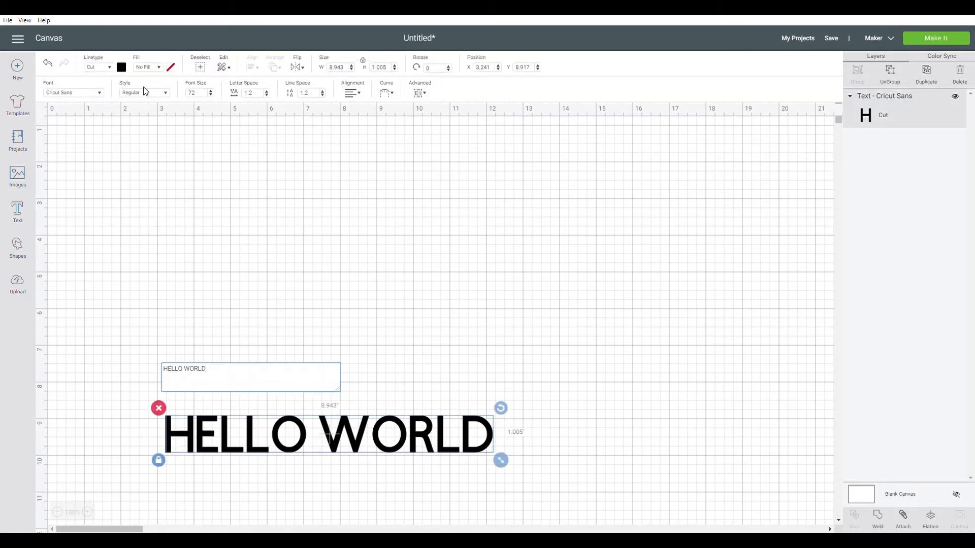
pyautogui.click(158, 95)
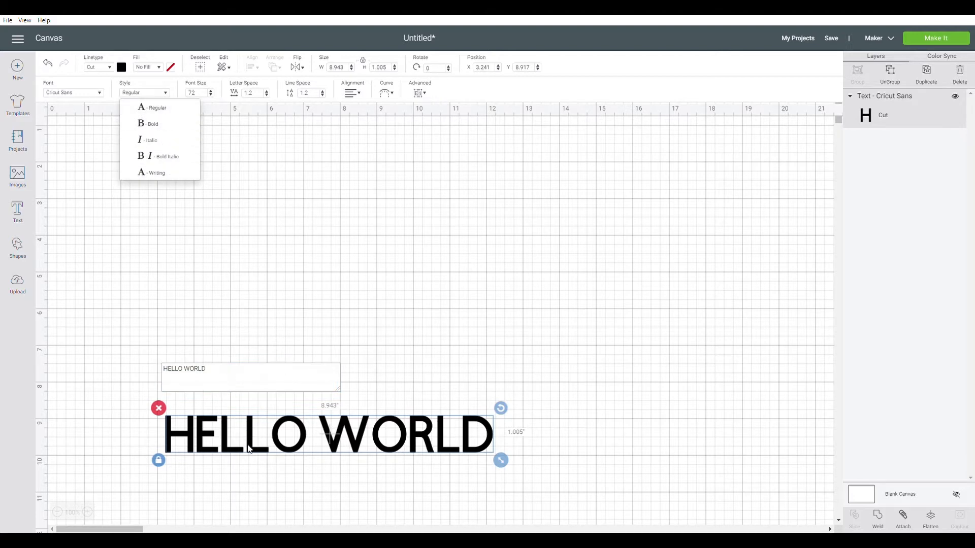
pyautogui.click(166, 125)
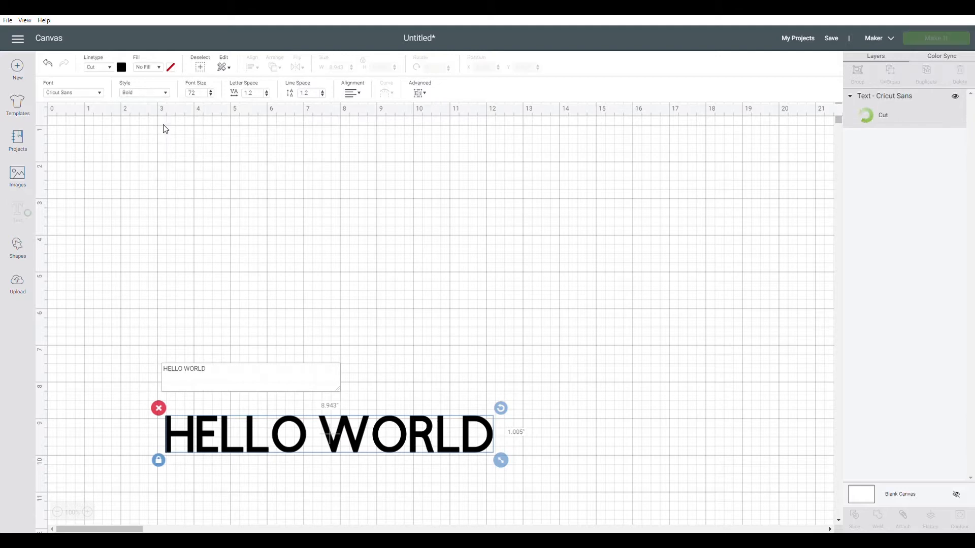
pyautogui.click(160, 98)
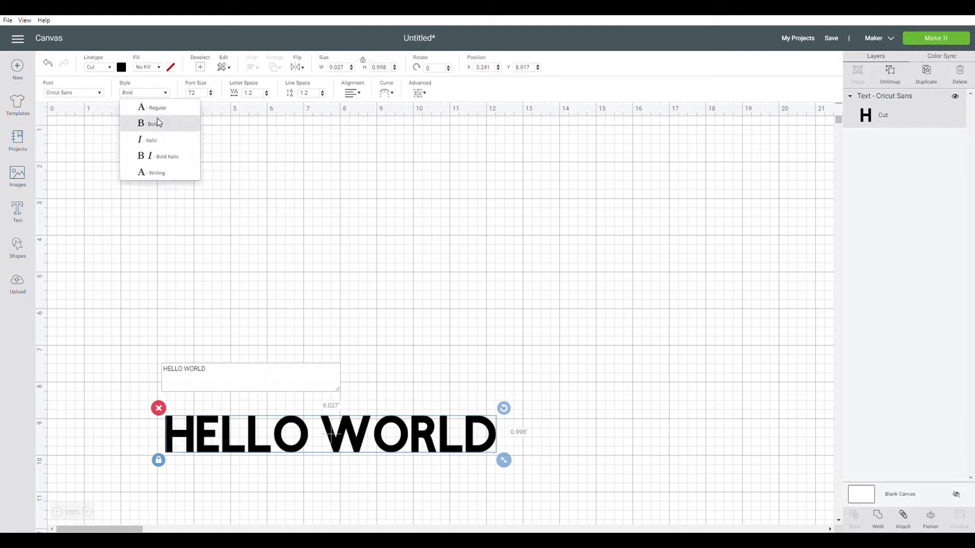
pyautogui.click(157, 137)
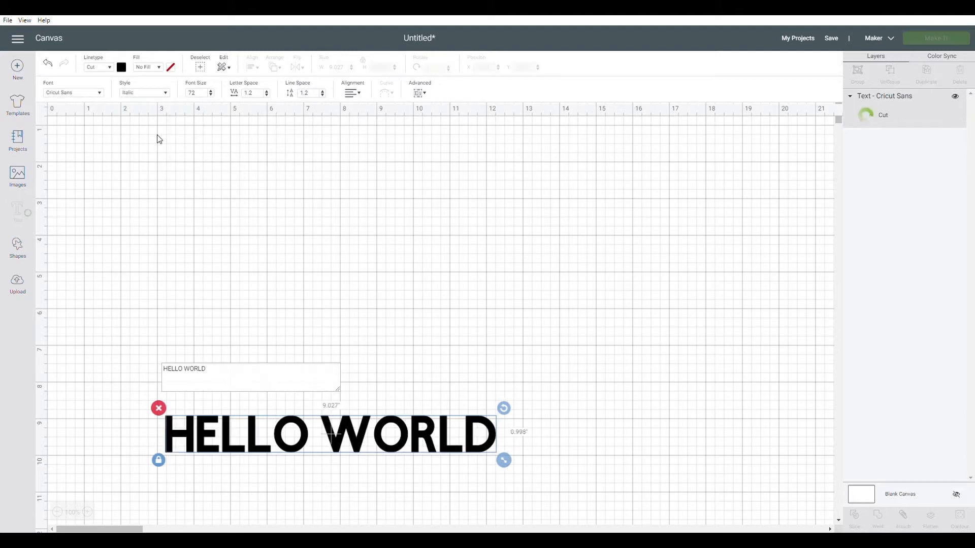
pyautogui.click(156, 95)
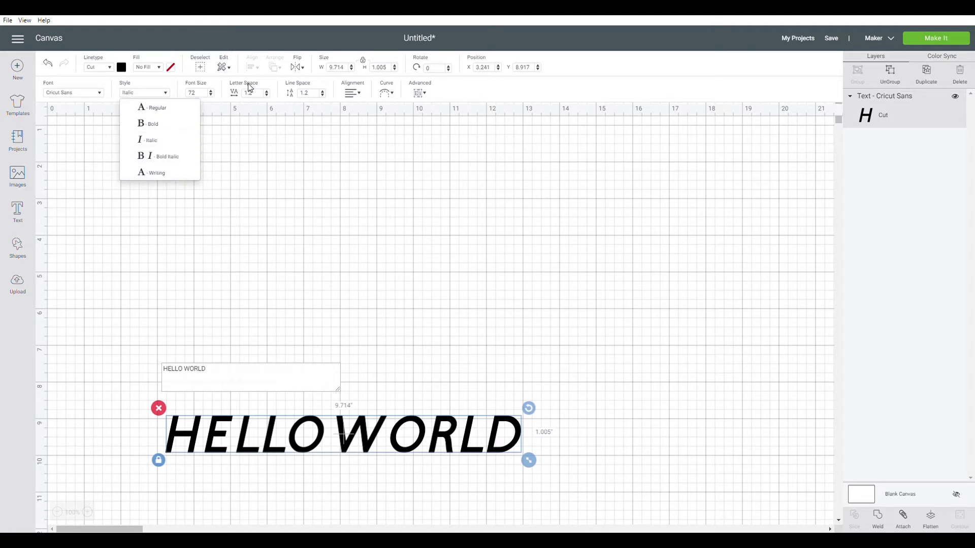
pyautogui.click(222, 87)
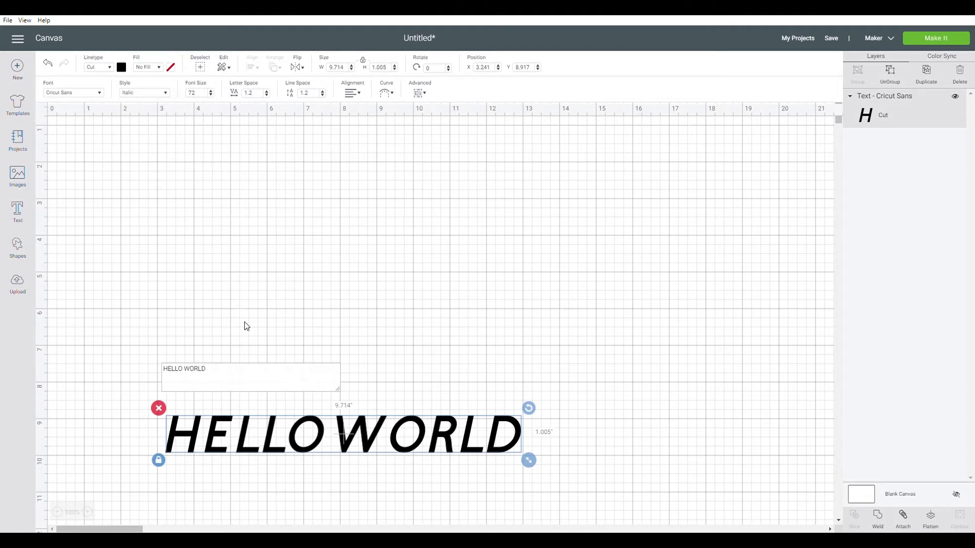
# Set the HELLO WORLD text's font size to 68 and resize the text slightly freehand.
pyautogui.click(212, 95)
pyautogui.click(212, 95)
pyautogui.click(213, 95)
pyautogui.click(212, 95)
pyautogui.click(212, 94)
pyautogui.click(212, 95)
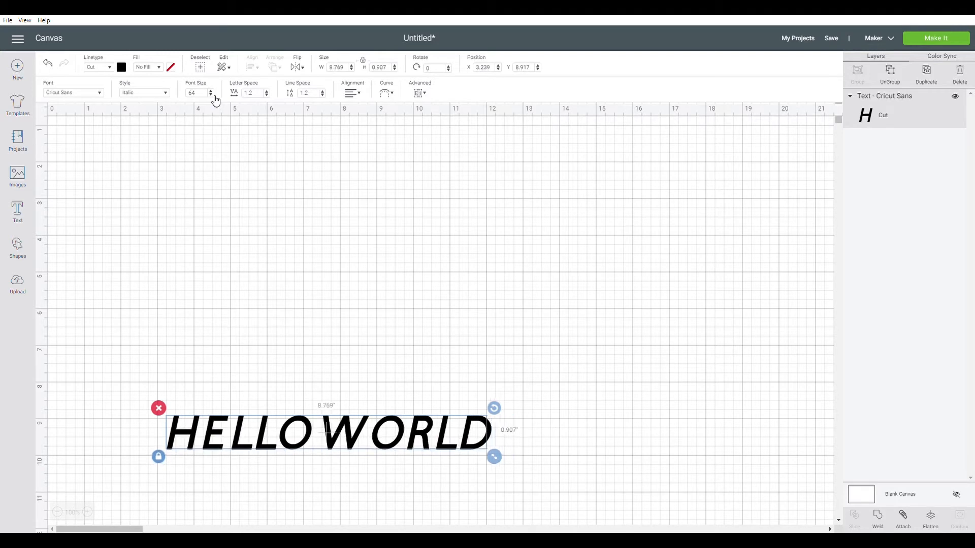
pyautogui.click(212, 95)
pyautogui.click(212, 95)
pyautogui.click(213, 92)
pyautogui.click(213, 91)
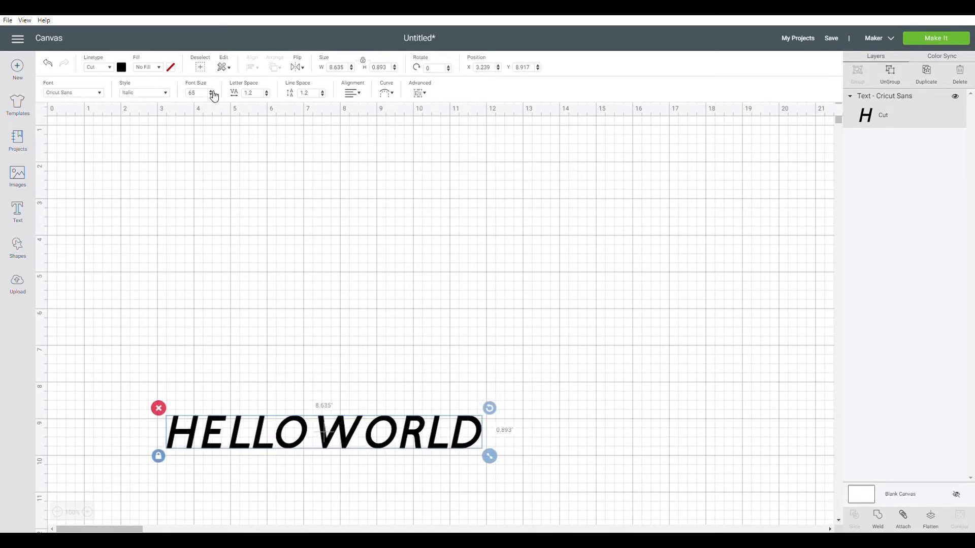
pyautogui.click(213, 92)
pyautogui.click(212, 91)
pyautogui.click(213, 92)
pyautogui.click(212, 91)
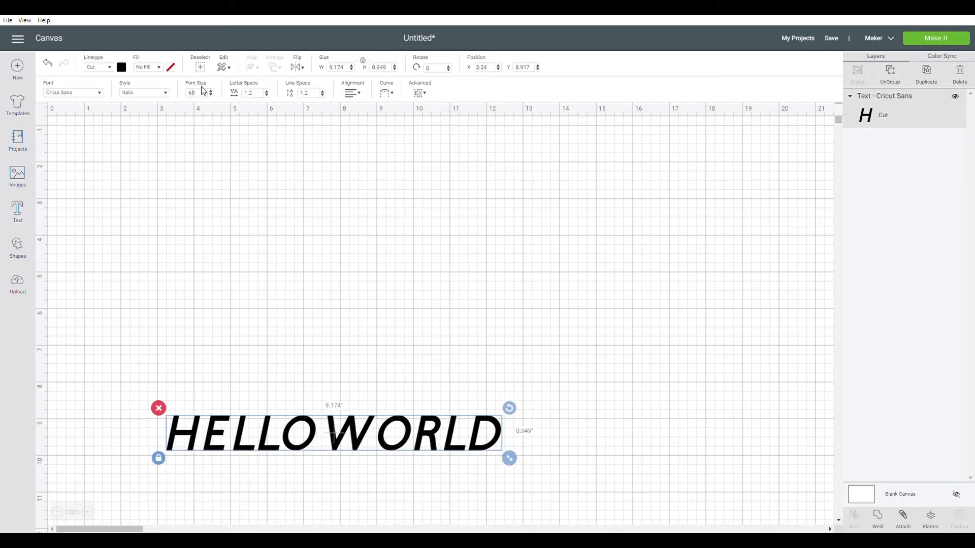
pyautogui.moveTo(511, 463); pyautogui.dragTo(514, 512)
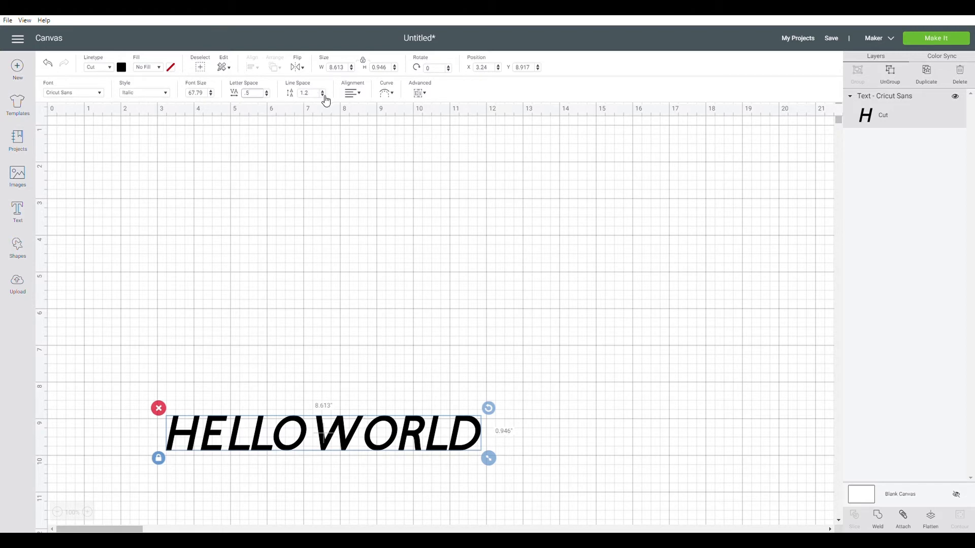
# Add a second line reading HELLO WORLD to the existing text object.
pyautogui.doubleClick(477, 447)
pyautogui.click(476, 435)
pyautogui.doubleClick(284, 442)
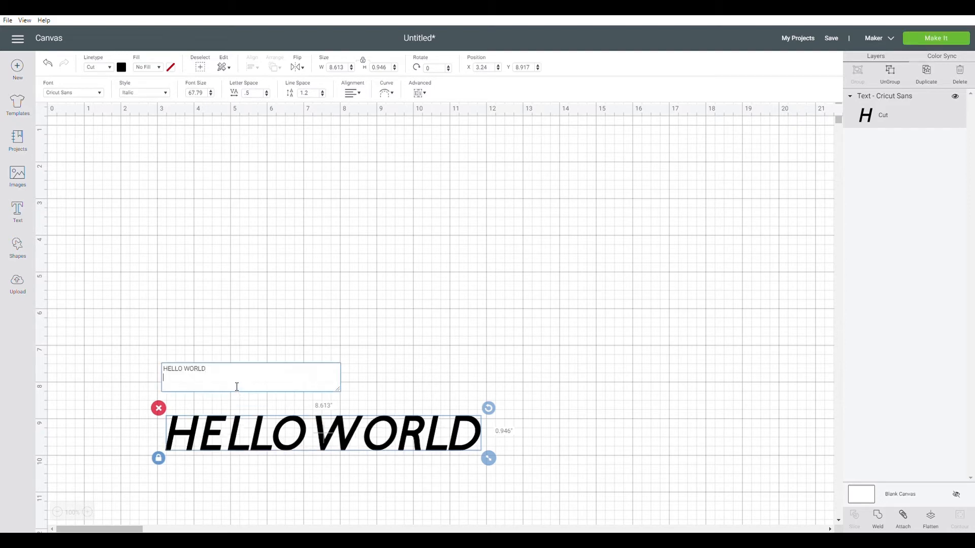
pyautogui.press('Return')
pyautogui.write('HELLO WORLD')
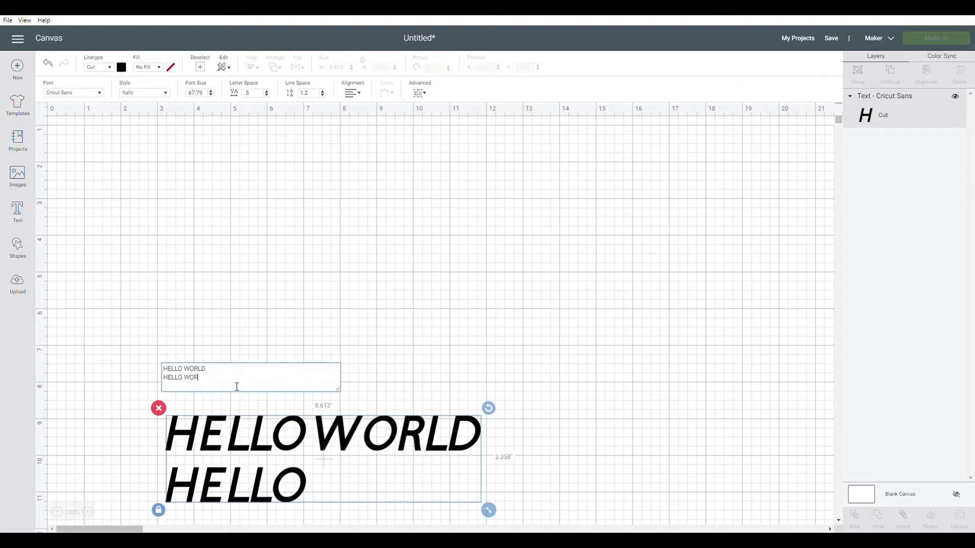
# Try a line spacing of 14 on the two-line text and set the line spacing to 1.
pyautogui.click(322, 98)
pyautogui.write('14')
pyautogui.press('Return')
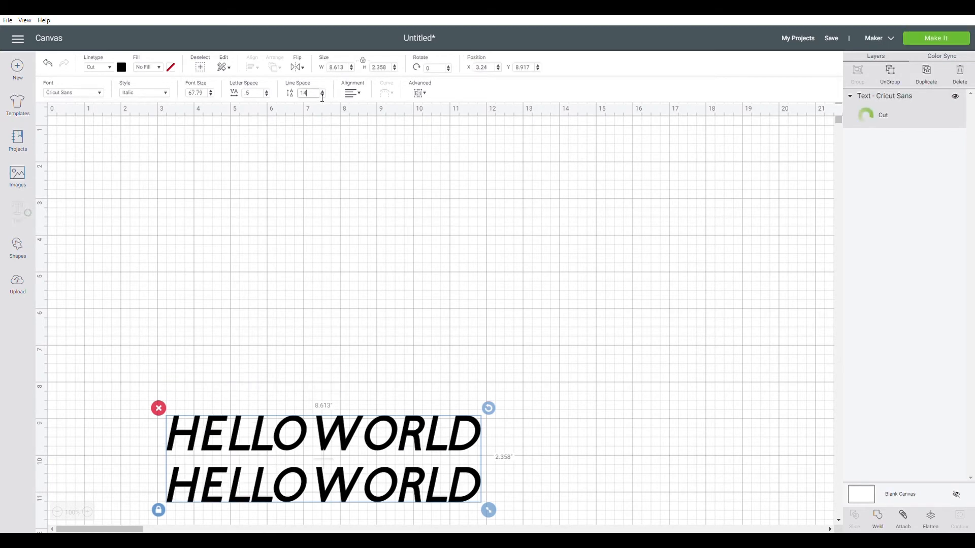
pyautogui.scroll(-4, 279, 270)
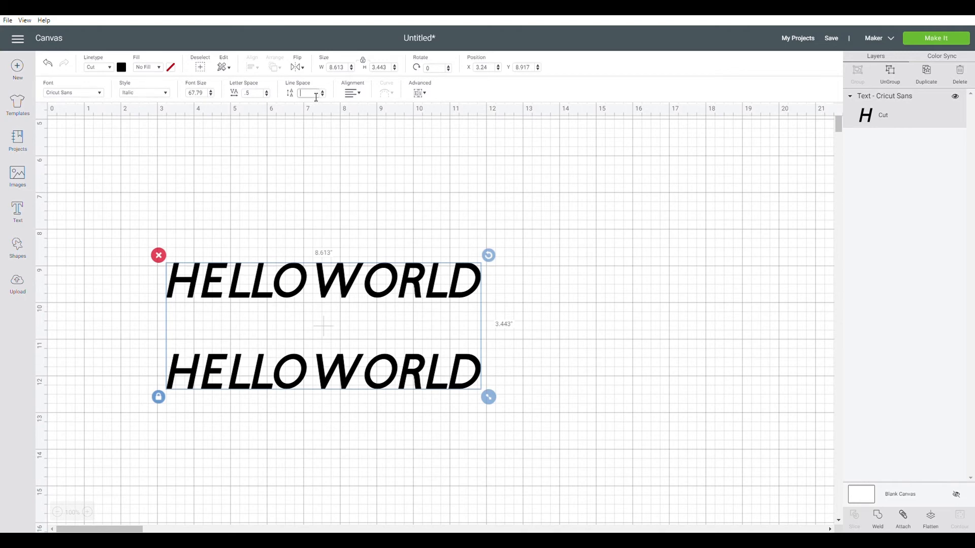
pyautogui.press('Return')
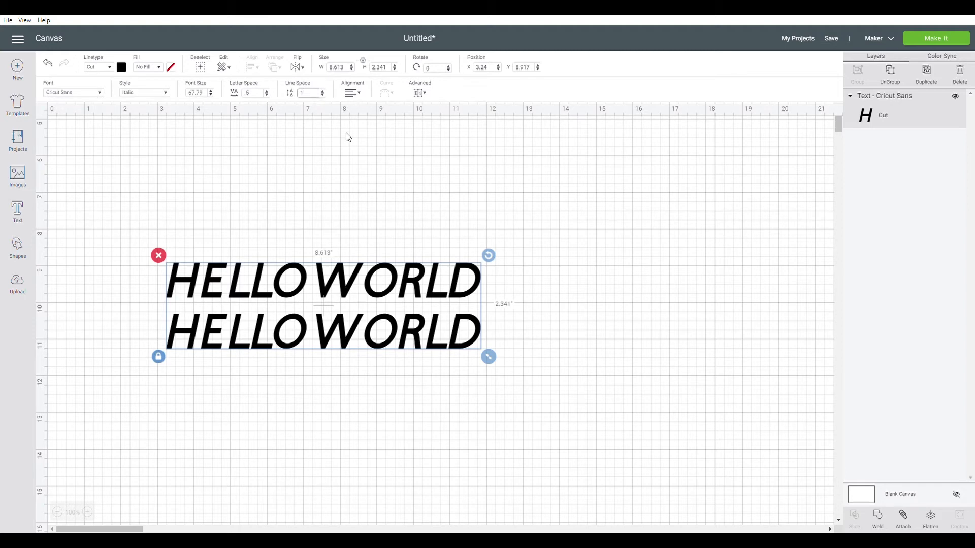
# Try right alignment on the two lines of text and set their alignment to Center.
pyautogui.click(359, 94)
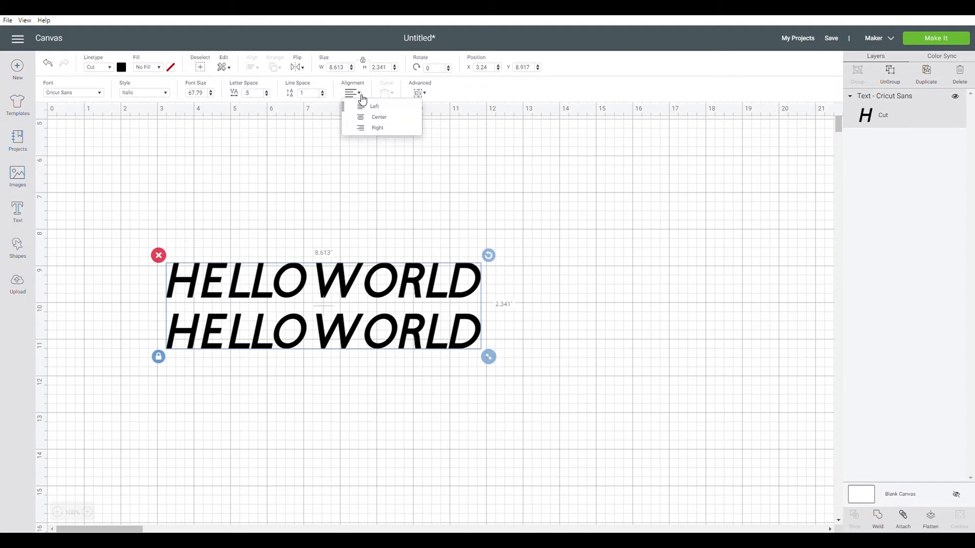
pyautogui.click(387, 128)
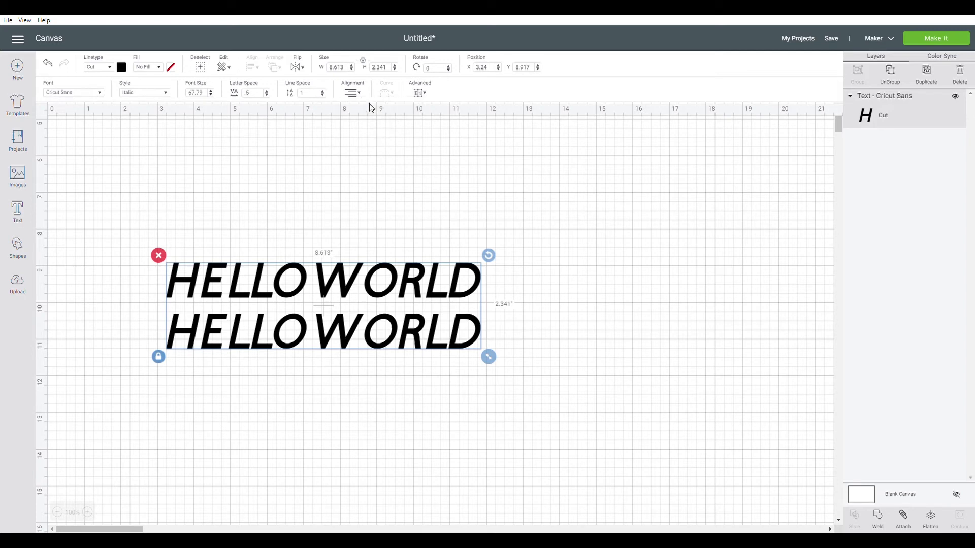
pyautogui.click(359, 94)
pyautogui.click(375, 117)
# Delete the second line of the text so only one HELLO WORLD line remains.
pyautogui.doubleClick(449, 331)
pyautogui.press('BackSpace')
pyautogui.press('BackSpace')
pyautogui.press('BackSpace')
pyautogui.press('BackSpace')
pyautogui.press('BackSpace')
pyautogui.press('BackSpace')
pyautogui.press('BackSpace')
pyautogui.press('BackSpace')
pyautogui.press('BackSpace')
pyautogui.press('BackSpace')
pyautogui.press('BackSpace')
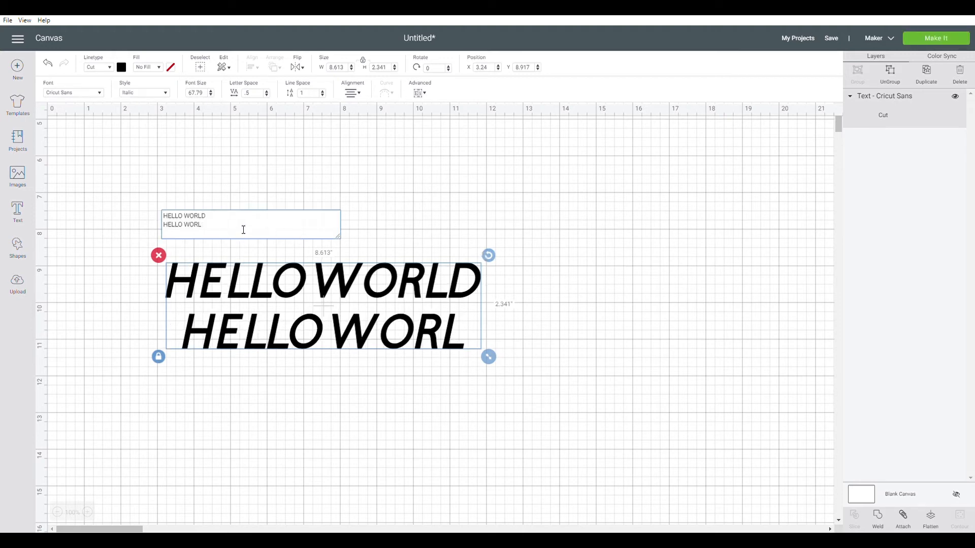
pyautogui.press('BackSpace')
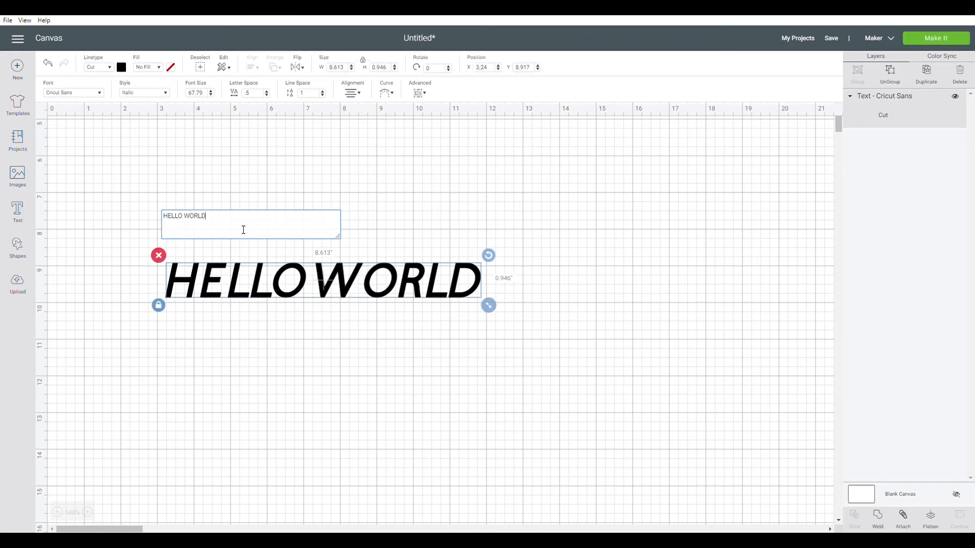
# Set the text's curve diameter to 0 and ungroup the HELLO WORLD text to individual letters.
pyautogui.click(396, 97)
pyautogui.moveTo(370, 128)
pyautogui.mouseDown()
pyautogui.moveTo(409, 130)
pyautogui.moveTo(330, 124)
pyautogui.moveTo(366, 123)
pyautogui.mouseUp()
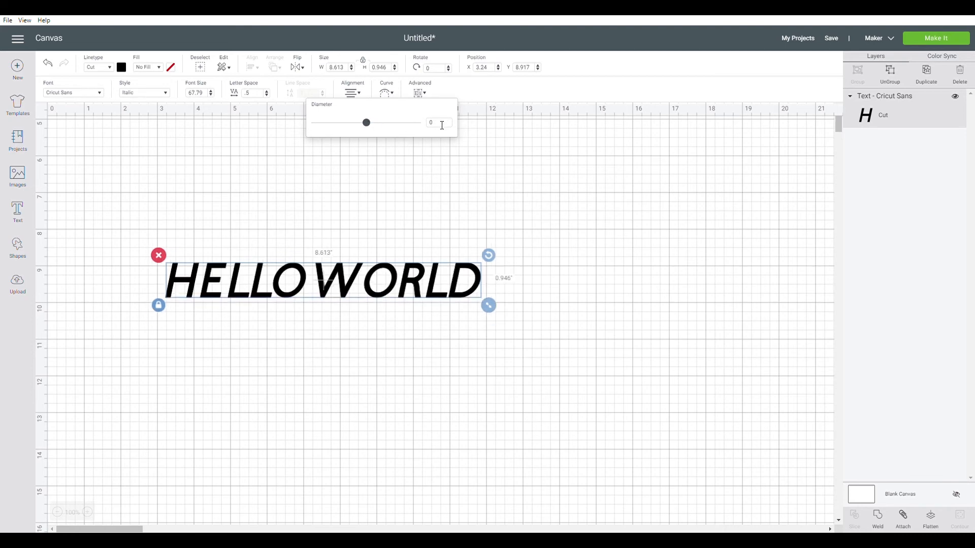
pyautogui.click(421, 92)
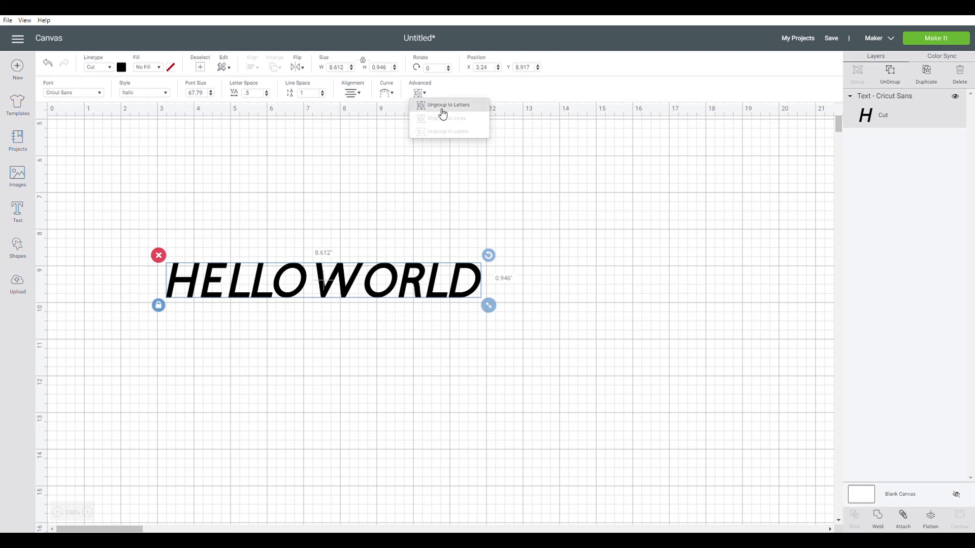
pyautogui.click(447, 111)
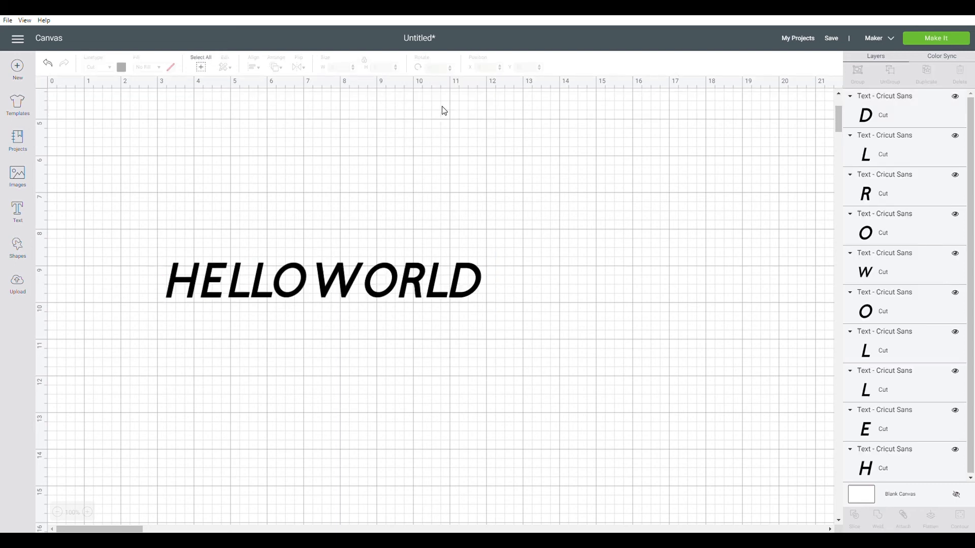
# Inspect the W and O of WORLD as separate letters and view the ungroup options for the O.
pyautogui.click(353, 276)
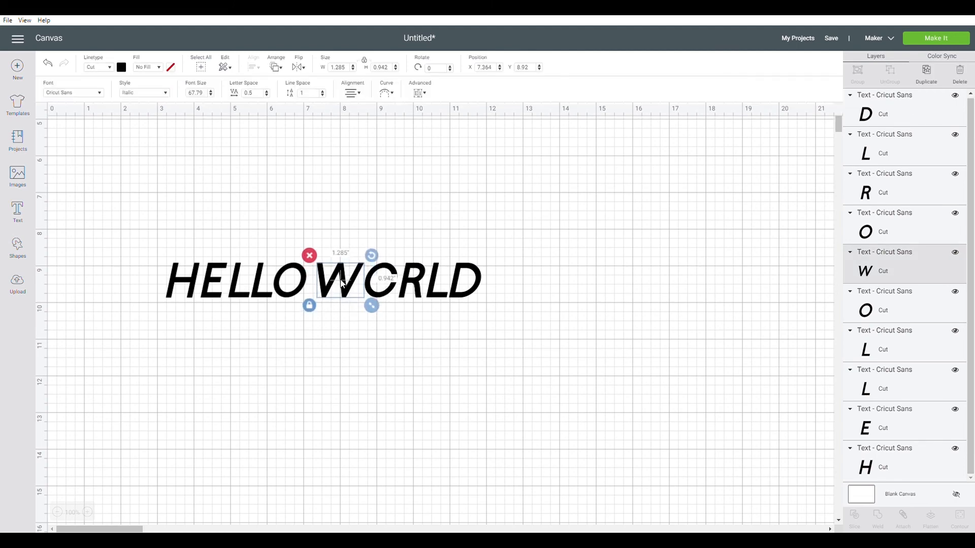
pyautogui.click(411, 322)
pyautogui.doubleClick(373, 293)
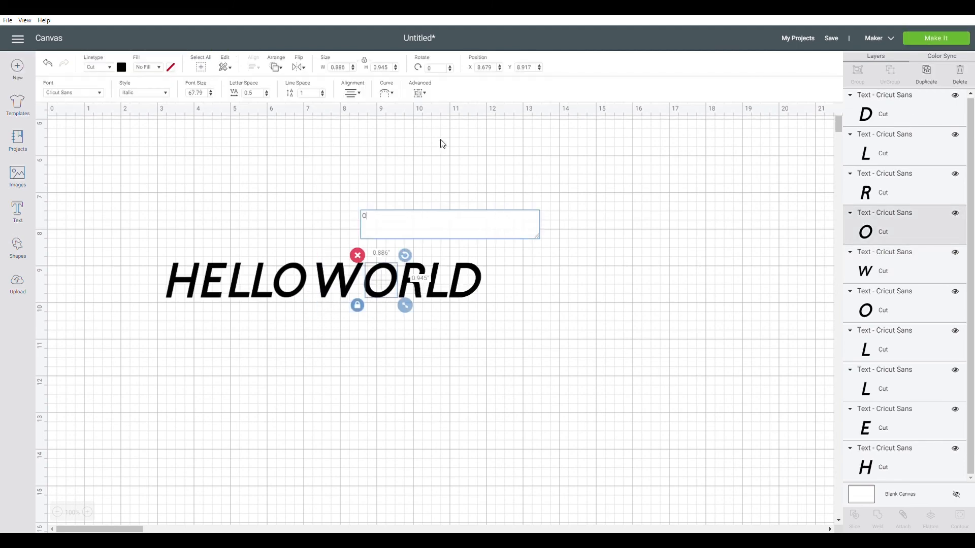
pyautogui.click(420, 93)
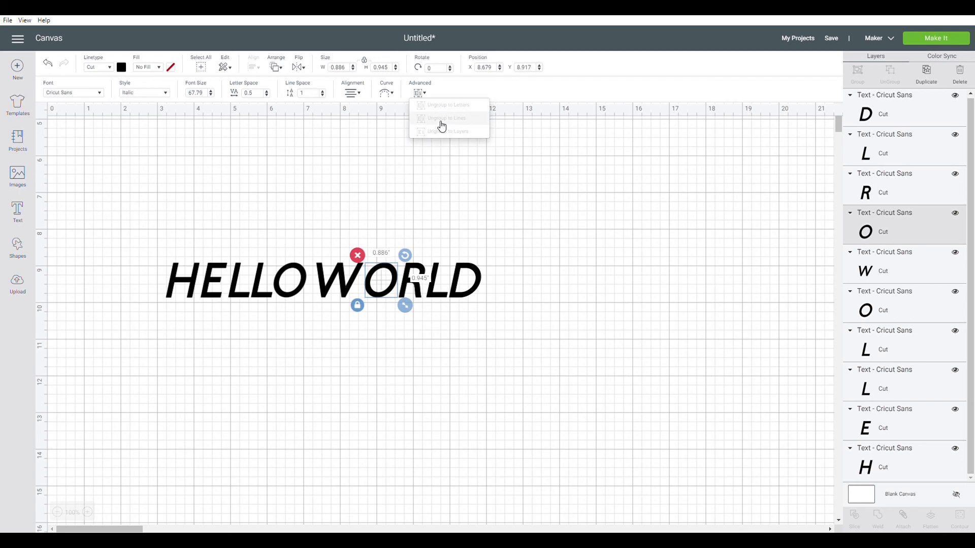